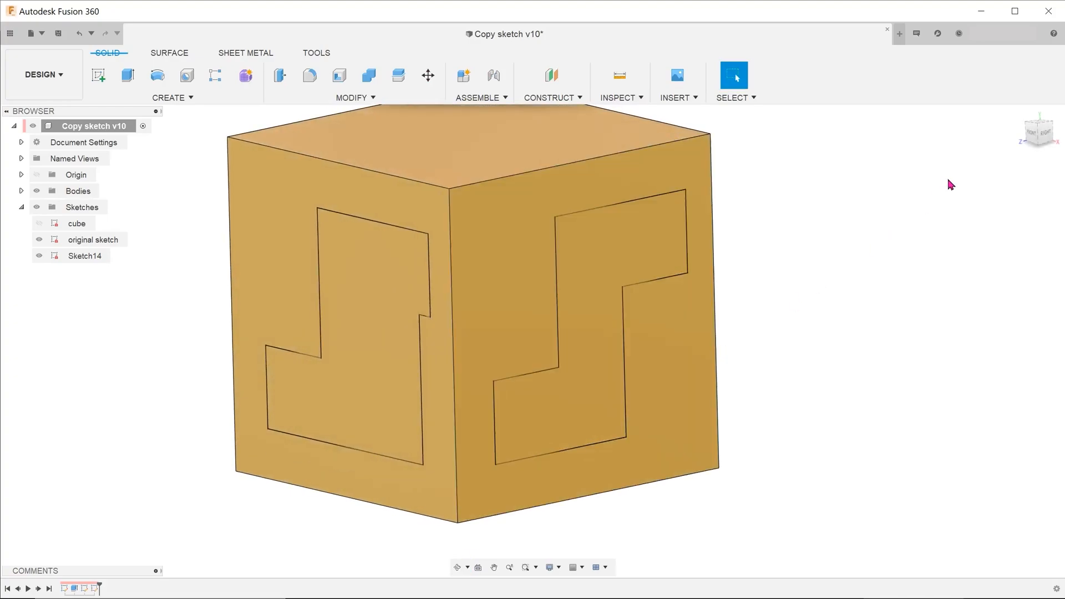
# Return the cube to the home isometric view
pyautogui.click(1025, 118)
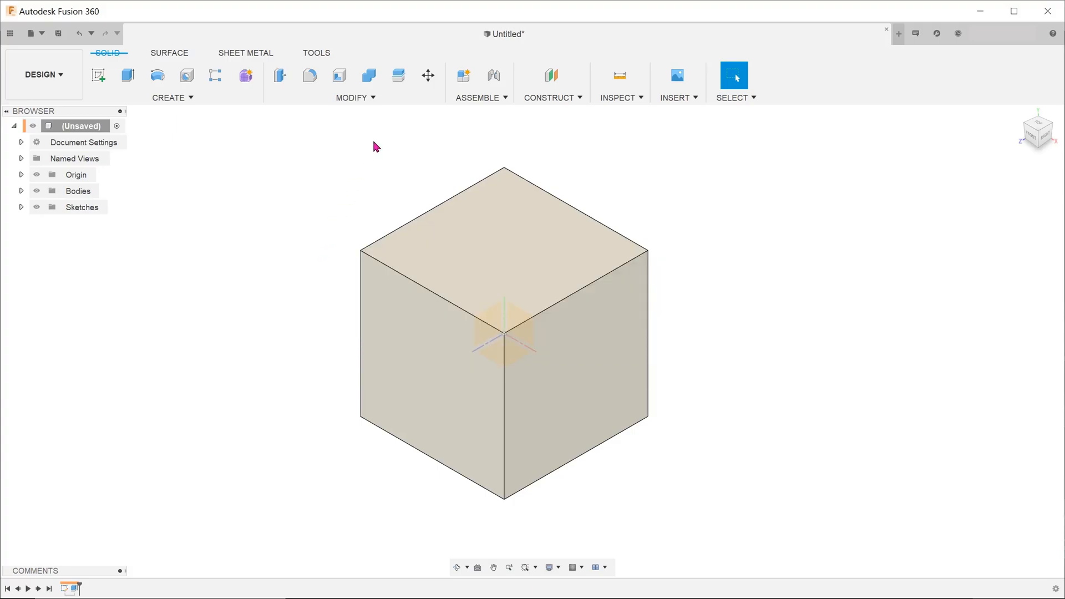
# Create a user parameter named diameter with expression 10 mm via Change Parameters
pyautogui.click(355, 98)
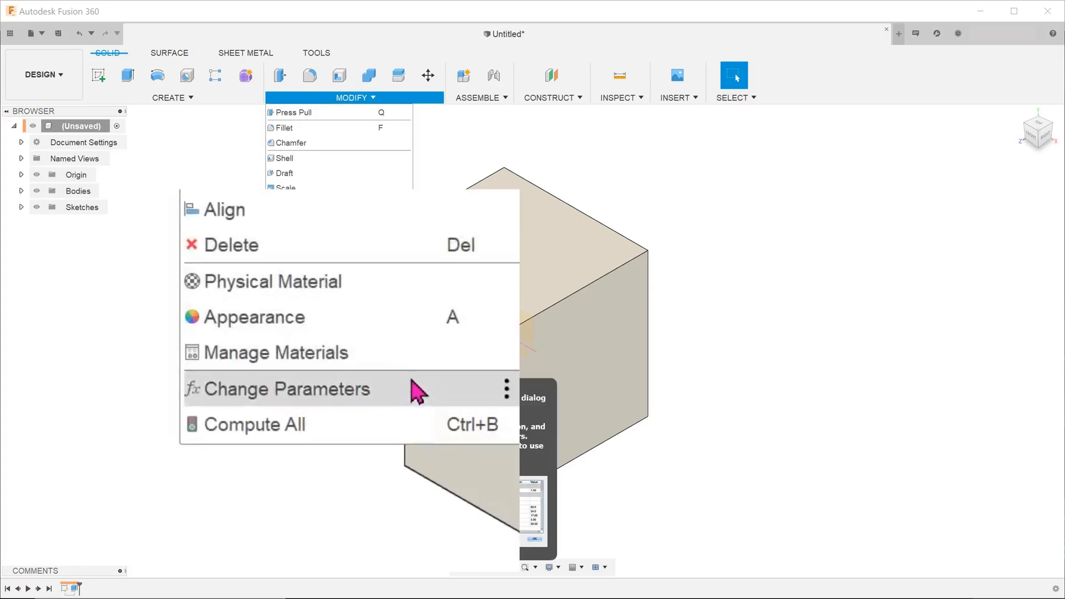
pyautogui.click(416, 389)
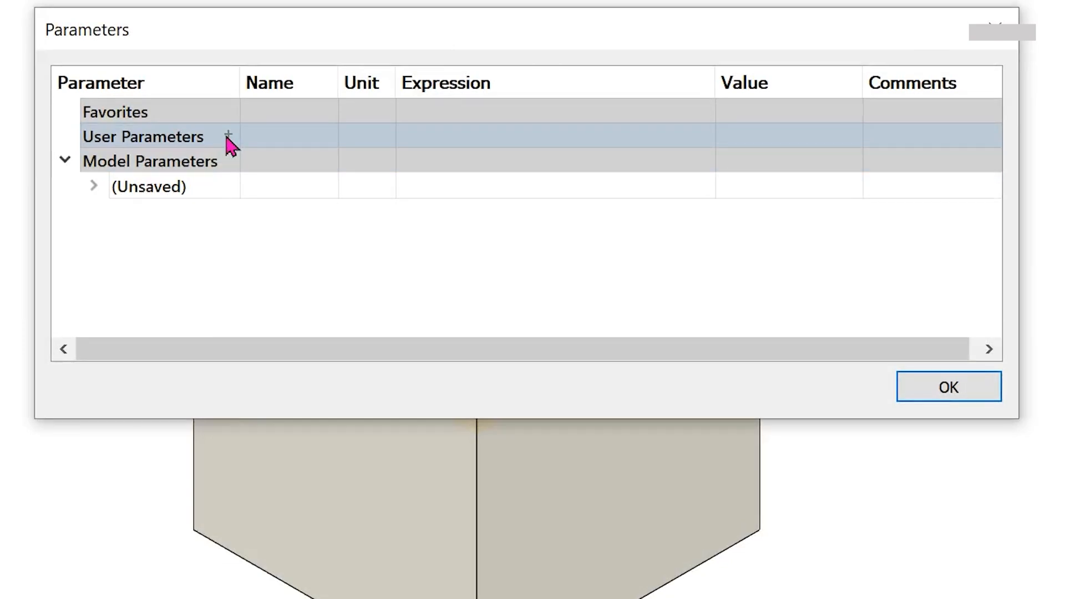
pyautogui.click(229, 137)
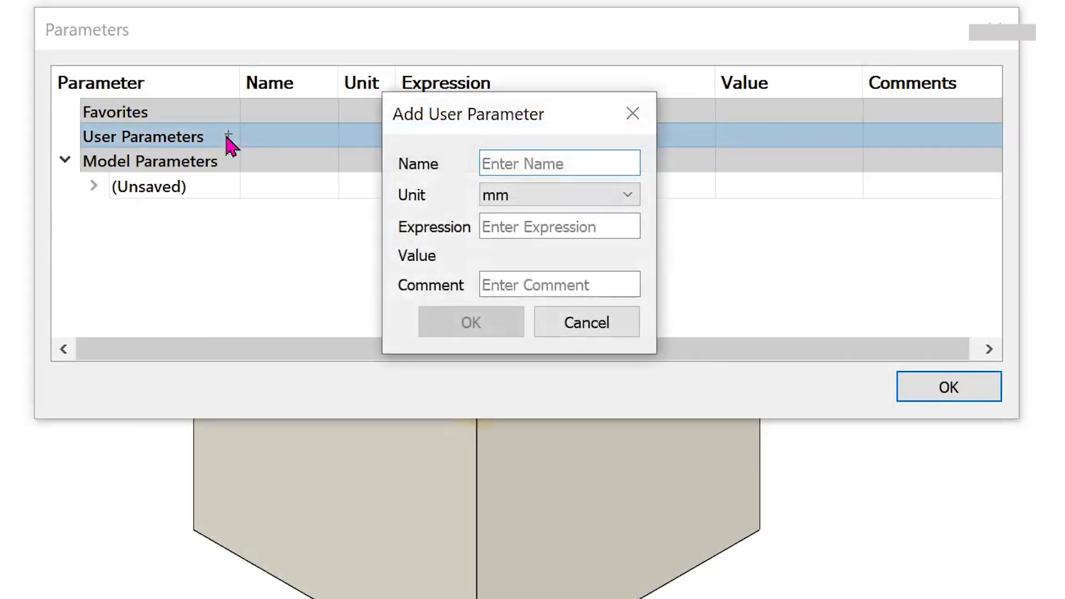
pyautogui.write('diame')
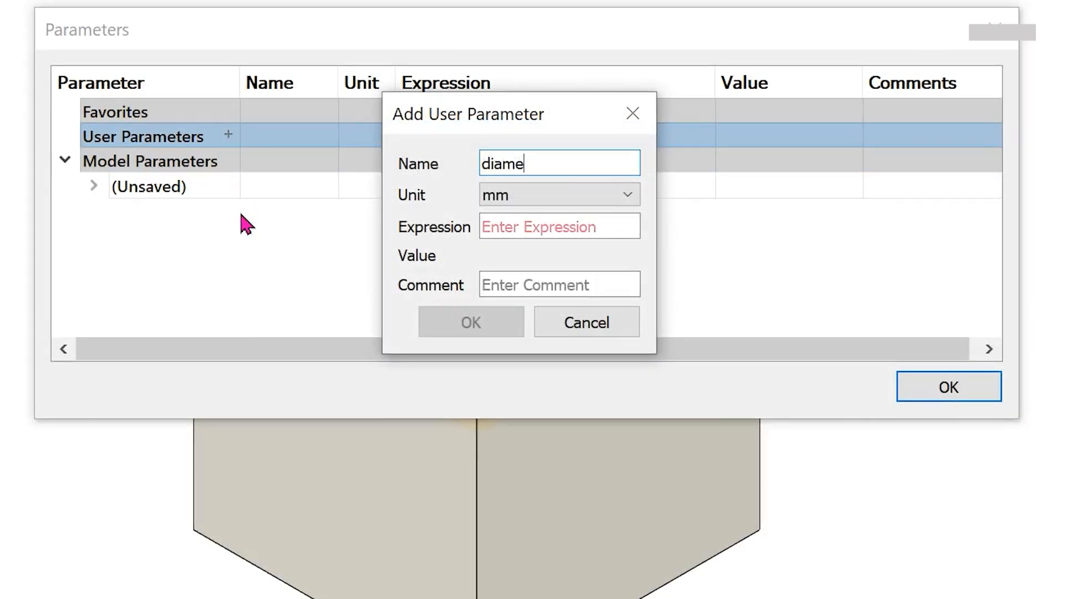
pyautogui.write('ter')
pyautogui.click(491, 225)
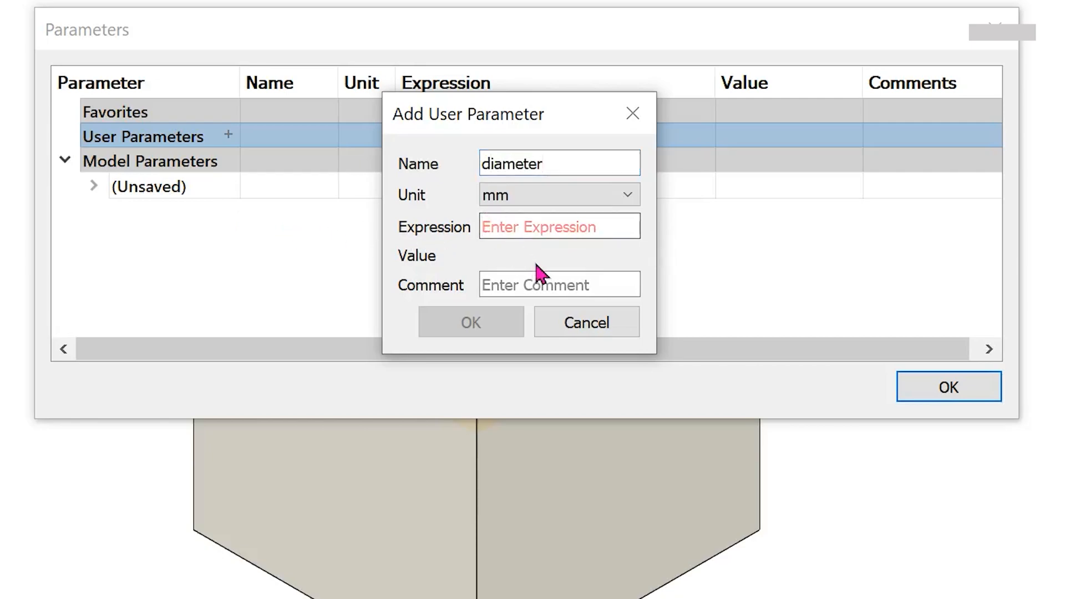
pyautogui.write('10')
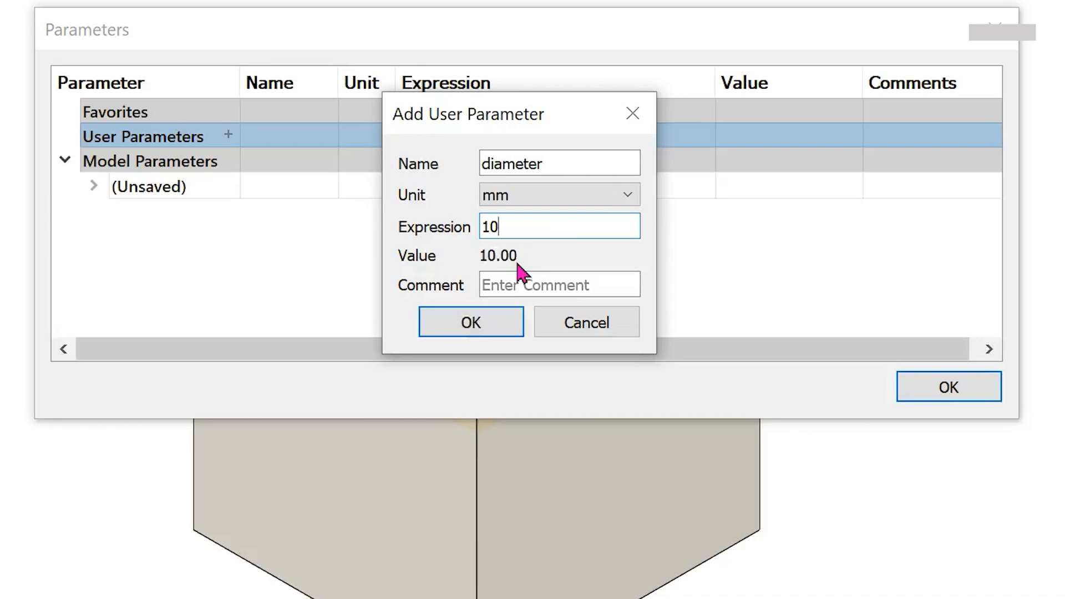
pyautogui.click(471, 325)
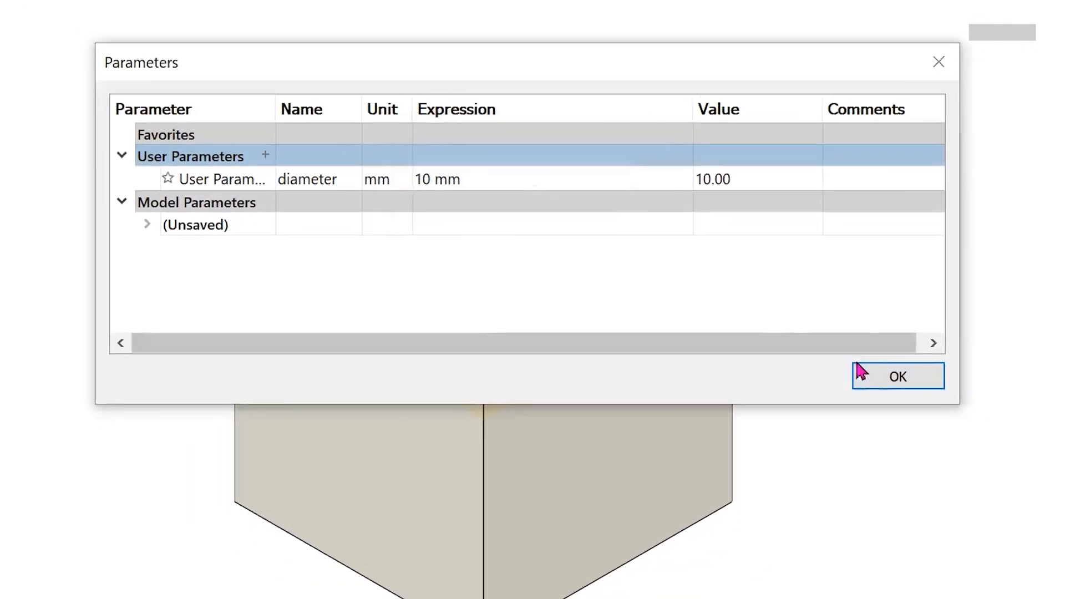
pyautogui.click(949, 386)
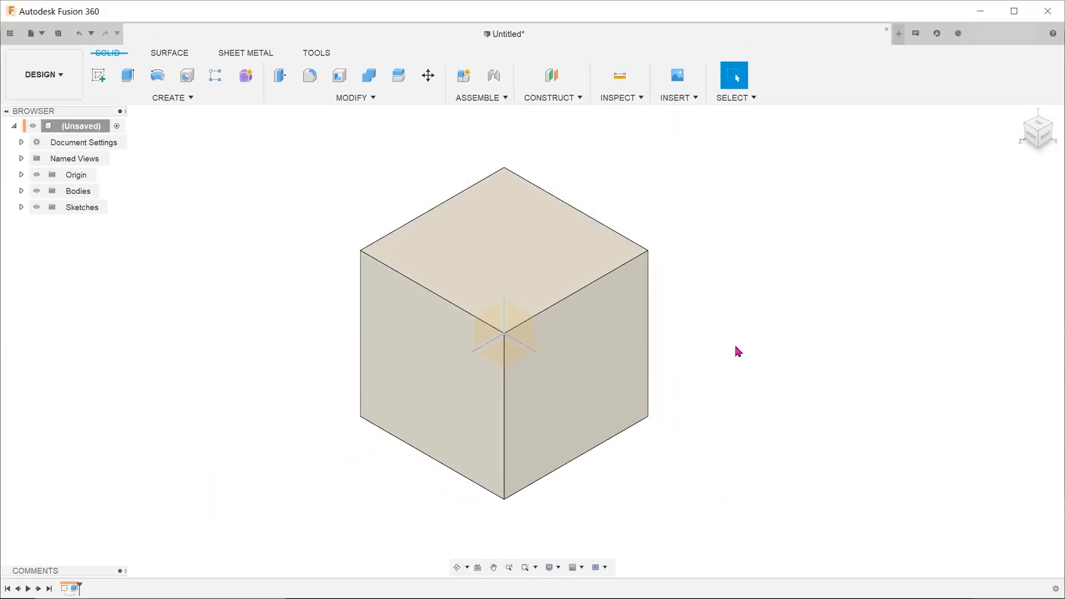
# Start a sketch on the cube's face and place a circle centred at the sketch origin
pyautogui.rightClick(399, 391)
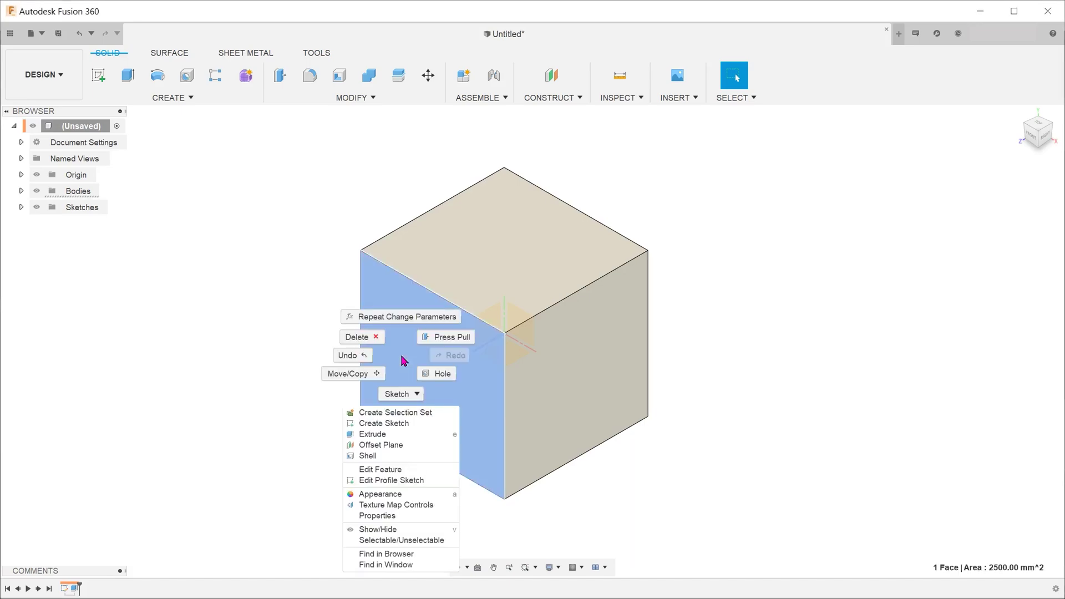
pyautogui.click(396, 427)
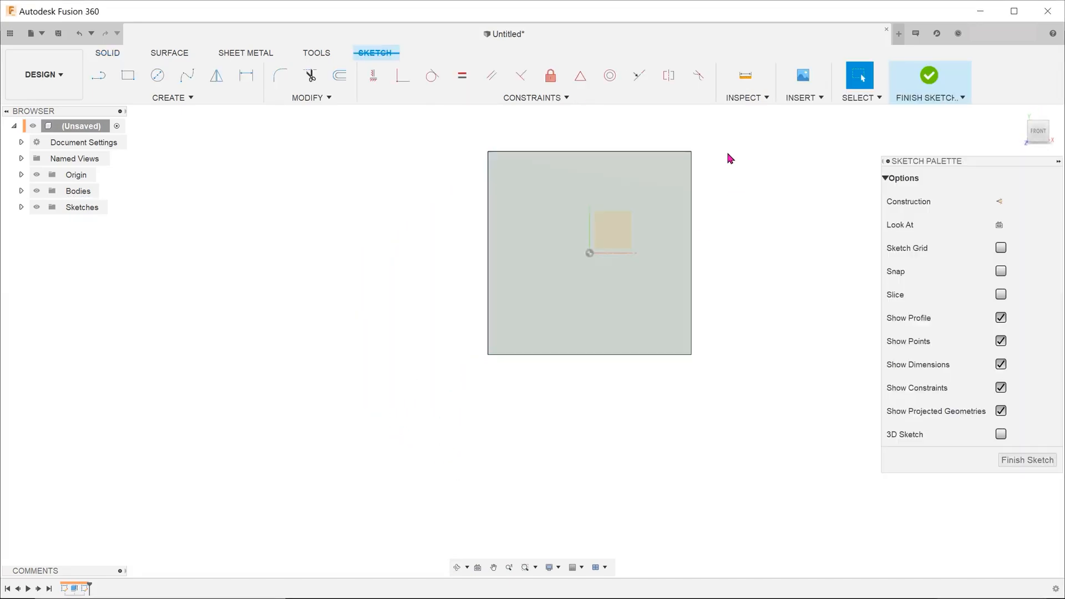
pyautogui.moveTo(290, 253); pyautogui.dragTo(300, 285, button='middle')
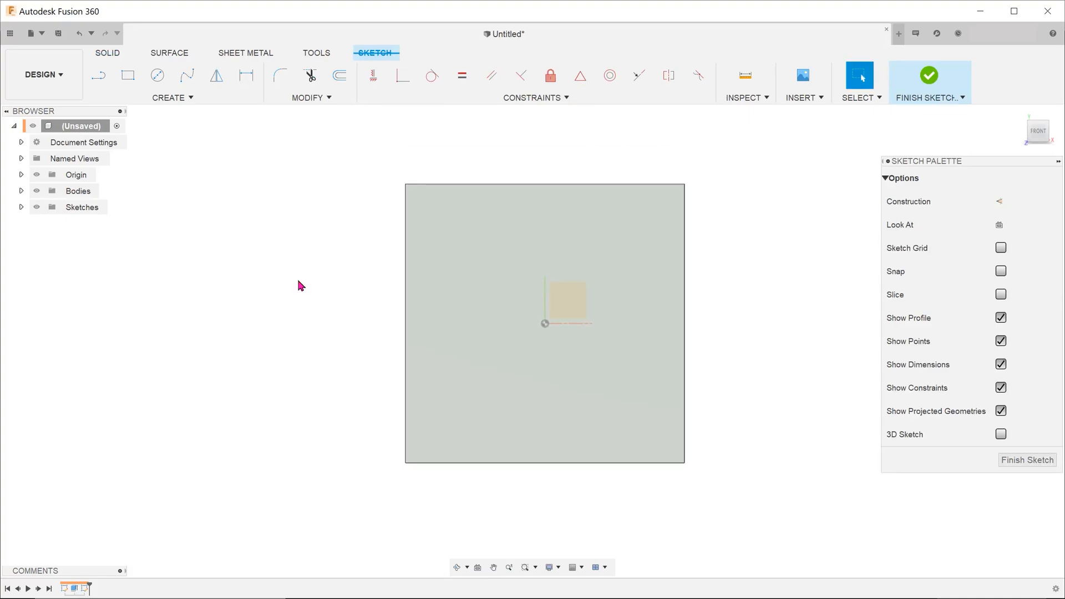
pyautogui.press('c')
pyautogui.click(545, 324)
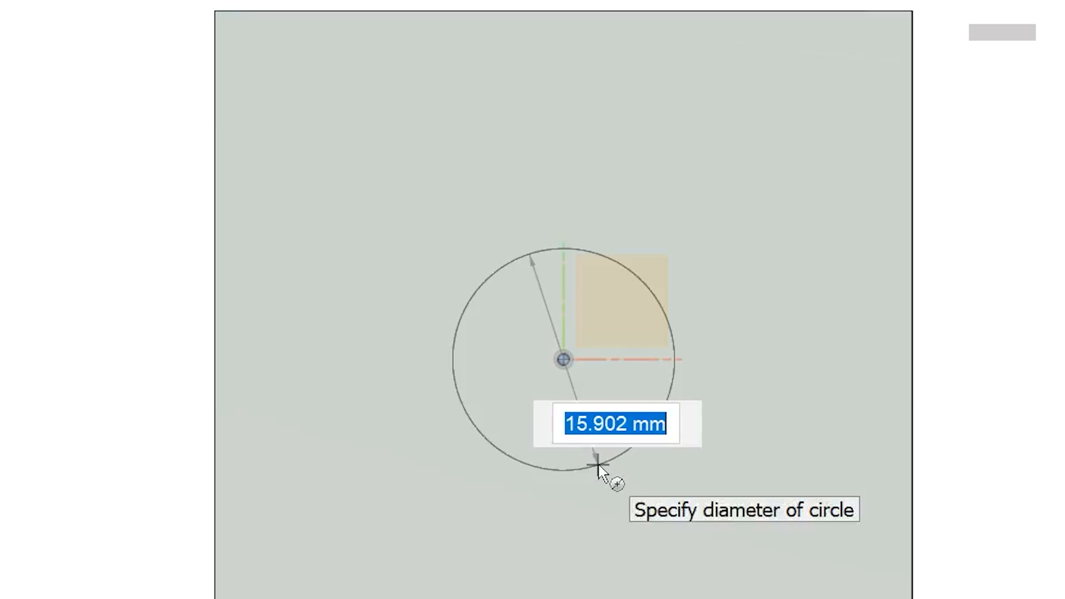
pyautogui.write('dia')
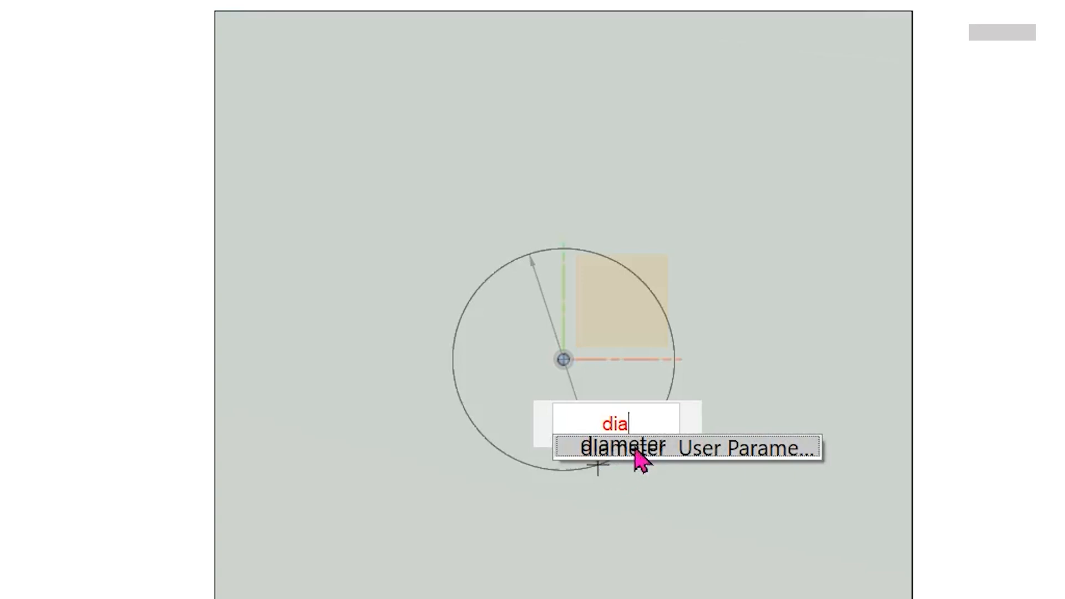
# Drive the circle's size with the diameter parameter (fx: Ø10.00) and move the dimension outside it
pyautogui.click(639, 453)
pyautogui.press('Return')
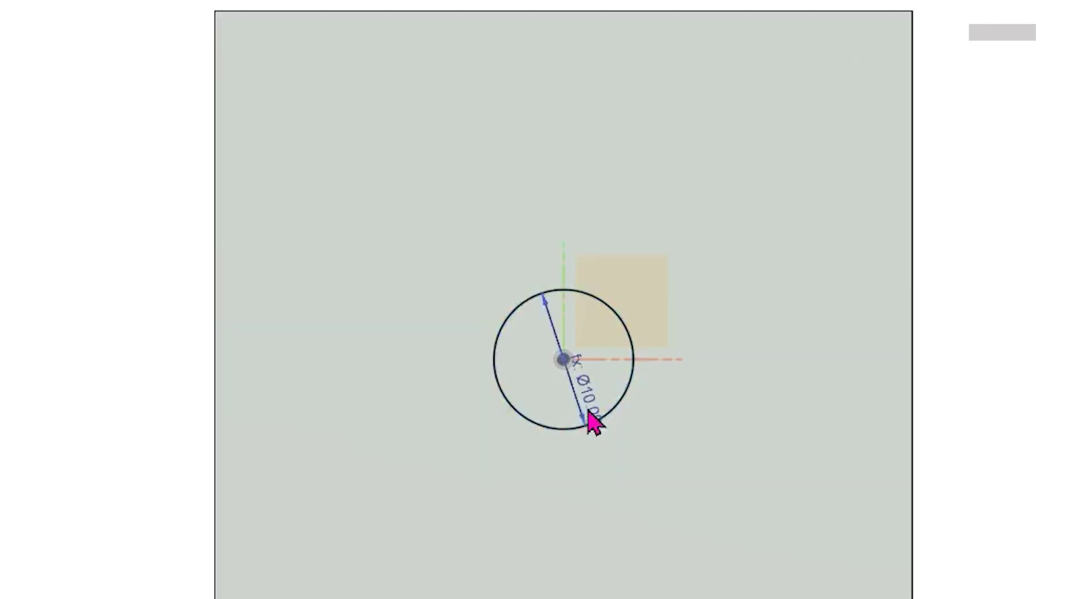
pyautogui.moveTo(593, 420); pyautogui.dragTo(717, 420)
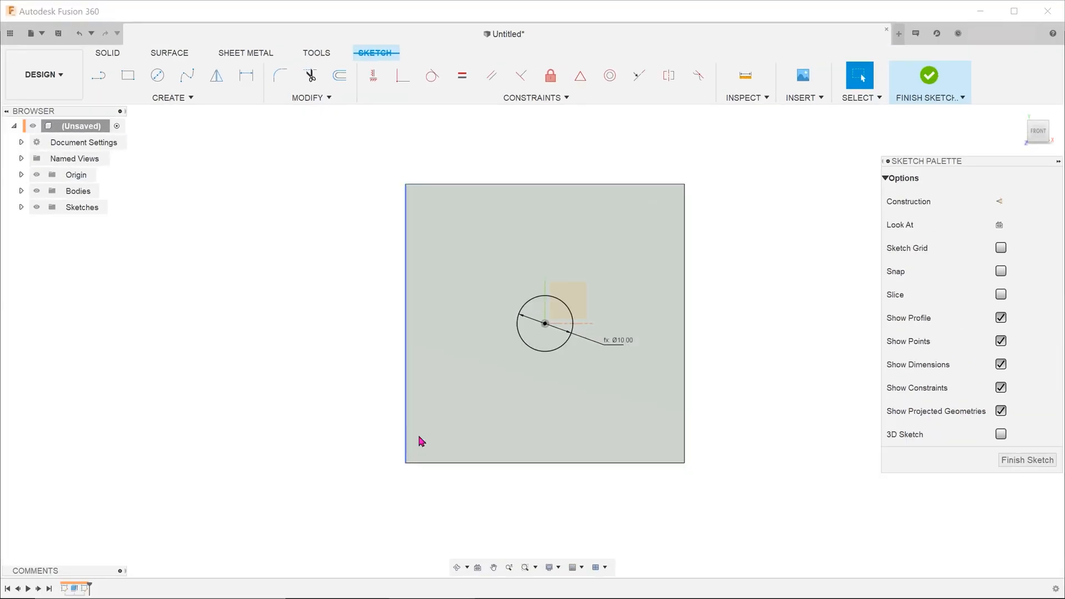
# Copy the circle with Ctrl+C and finish the sketch, returning to the solid cube
pyautogui.click(544, 352)
pyautogui.hotkey('ctrl', 'c')
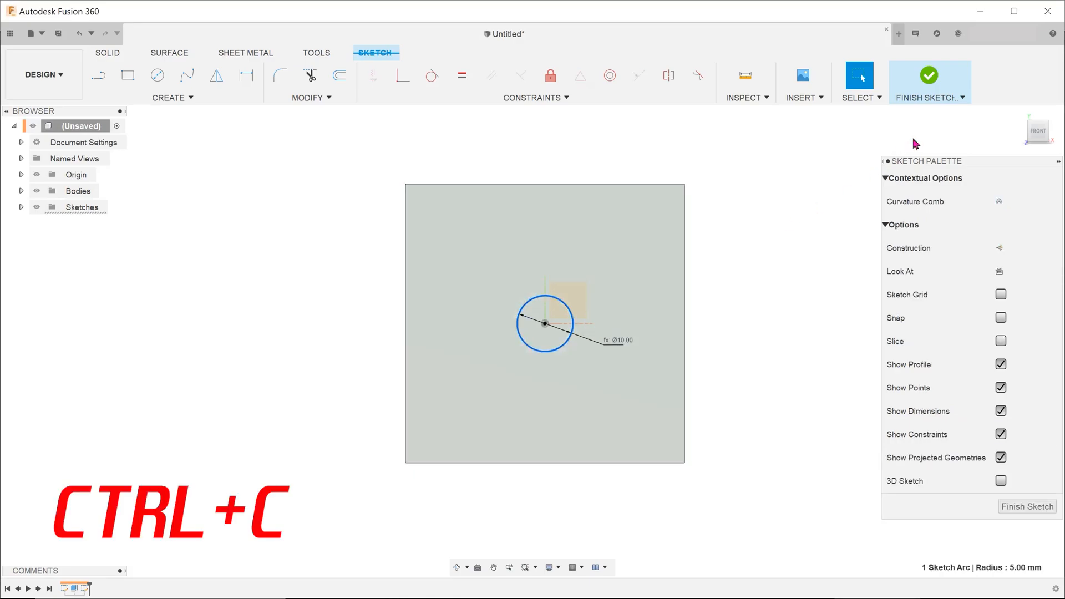
pyautogui.click(930, 81)
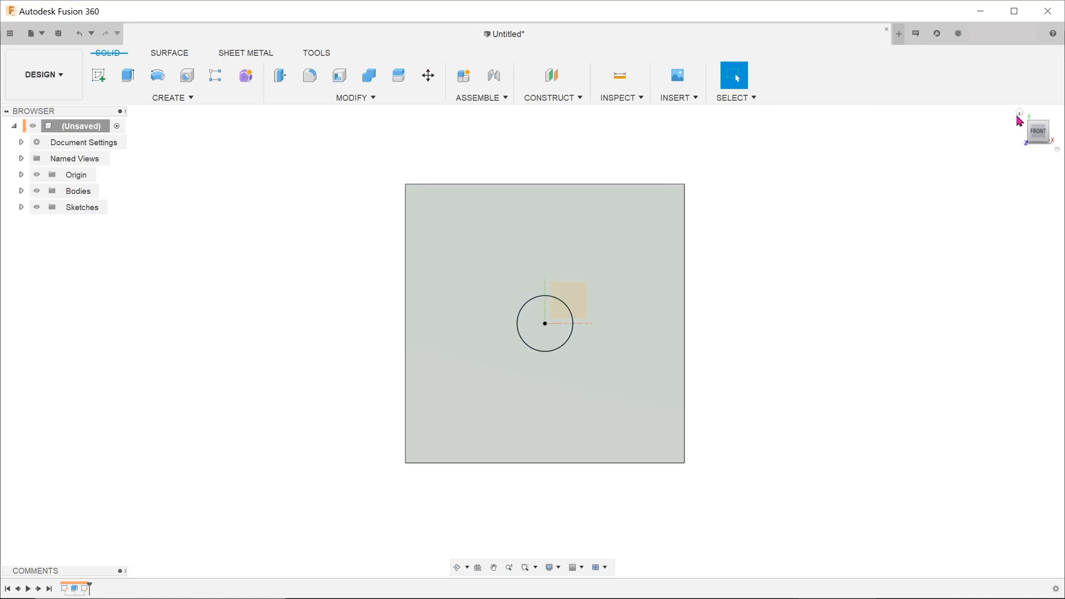
pyautogui.moveTo(1033, 133); pyautogui.dragTo(1003, 139)
# Paste the copied circle into a new sketch on the right face and finish that sketch
pyautogui.rightClick(648, 349)
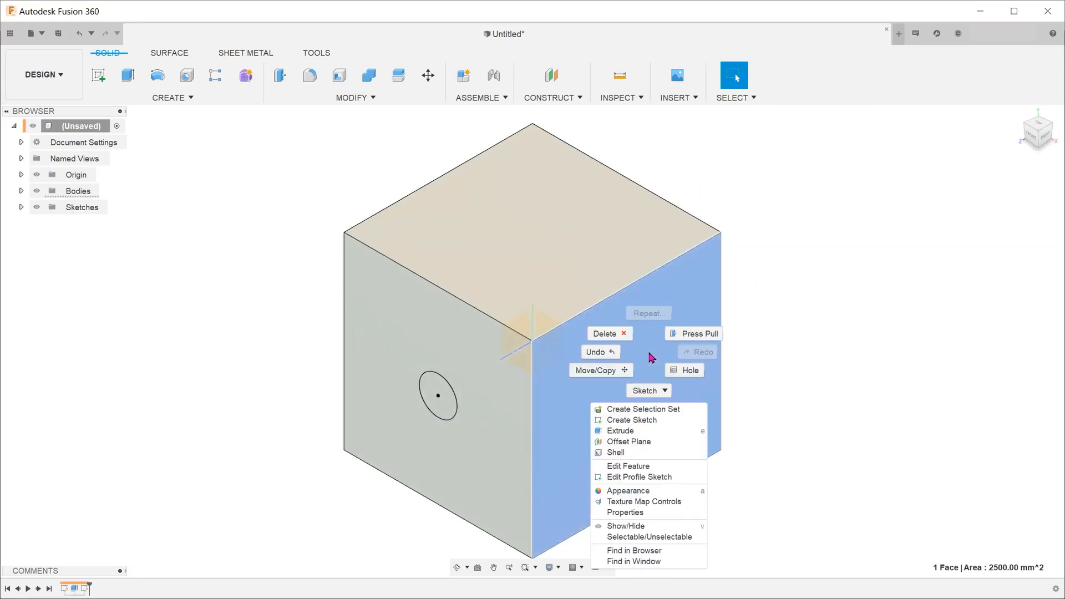
pyautogui.click(632, 420)
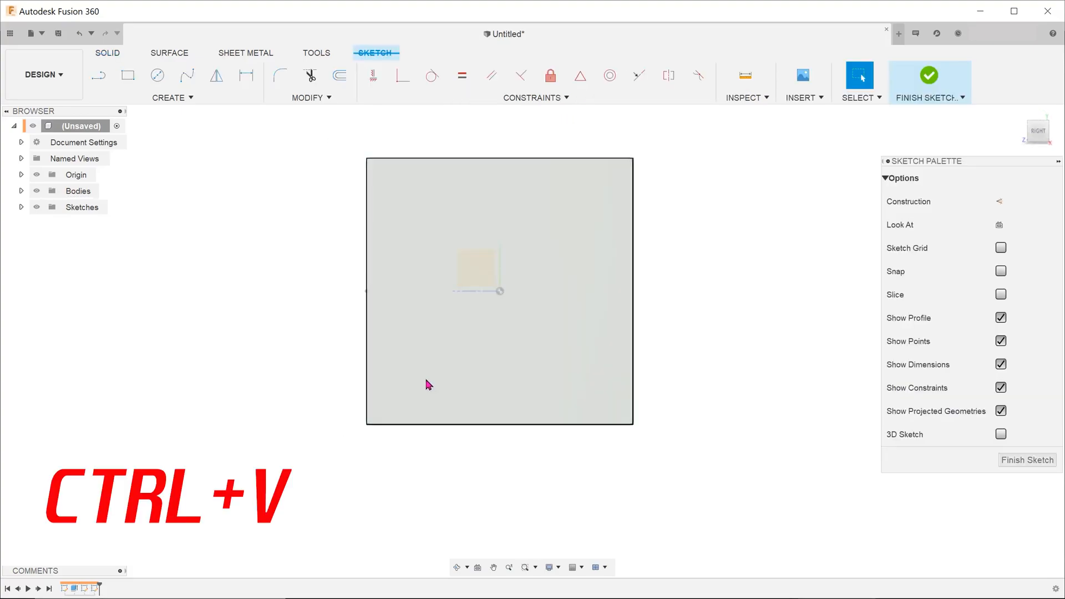
pyautogui.hotkey('ctrl', 'v')
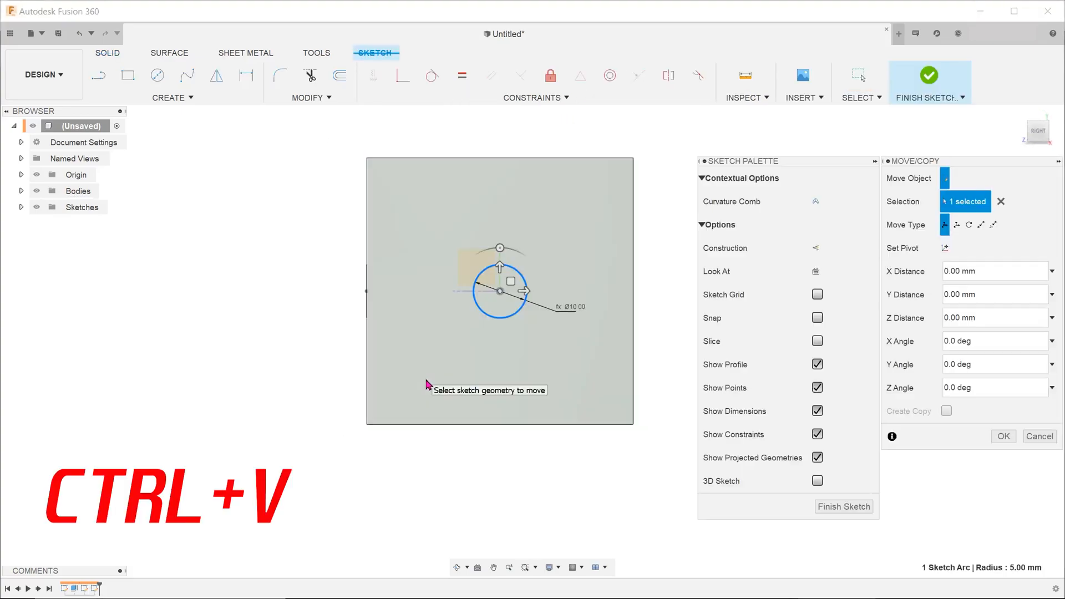
pyautogui.click(1004, 437)
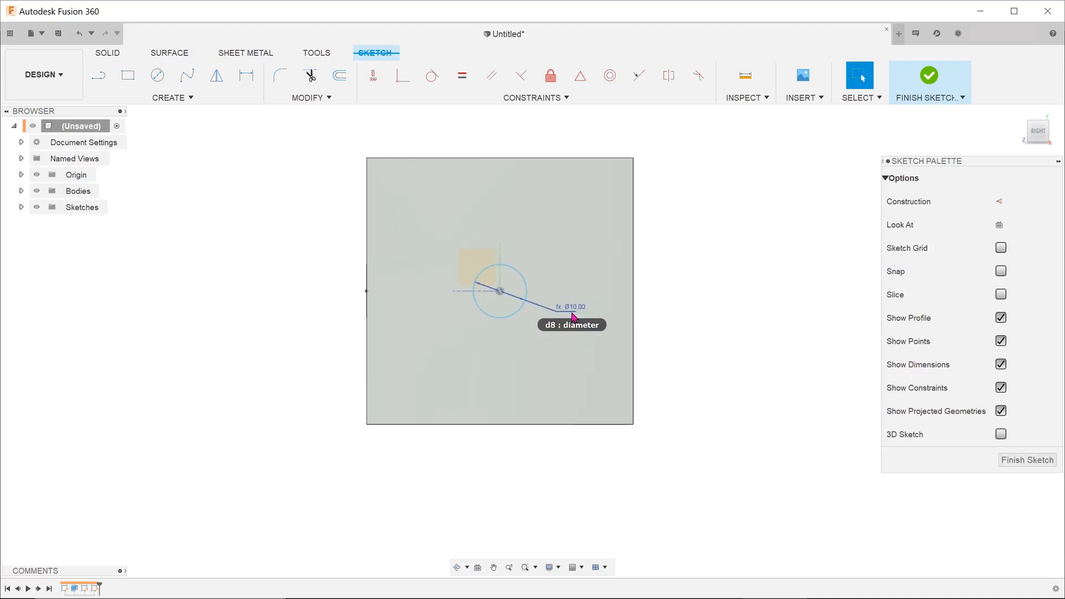
pyautogui.click(930, 76)
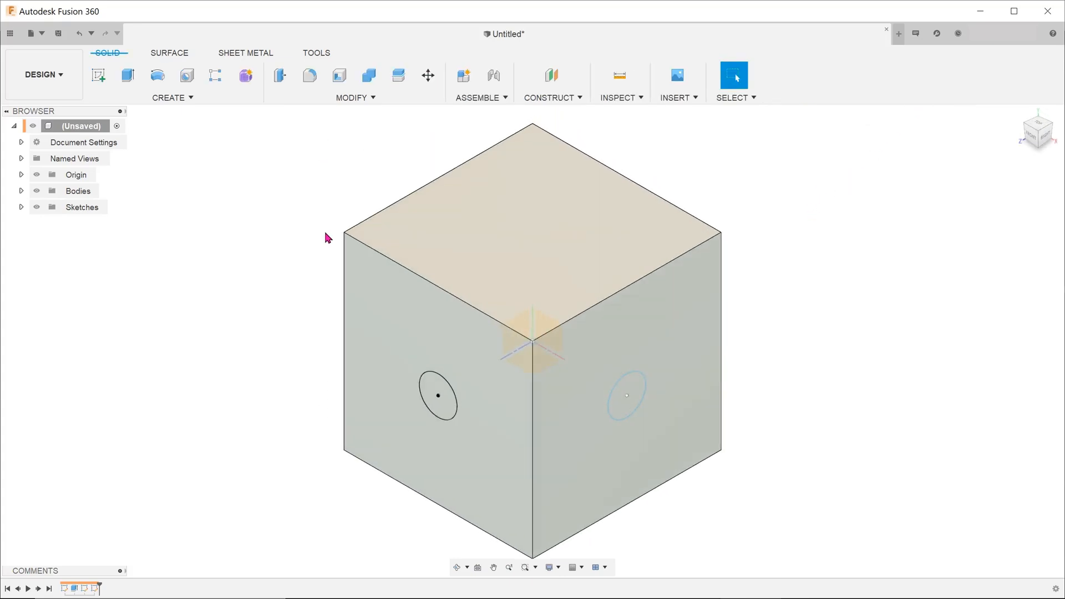
# Change the diameter parameter's expression from 10 to 40 mm so both circles grow
pyautogui.click(374, 98)
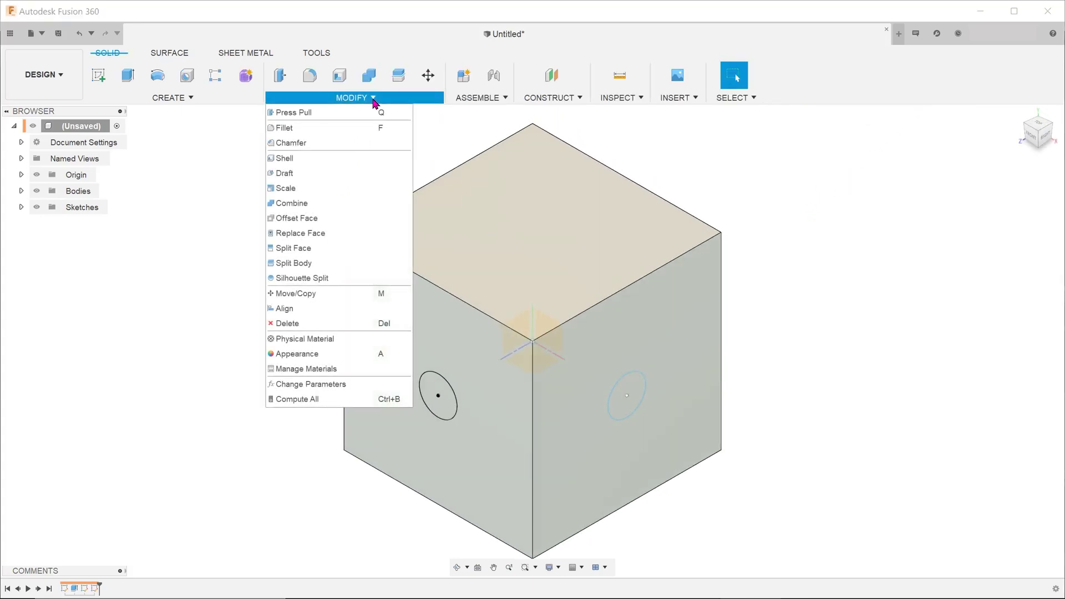
pyautogui.click(368, 387)
pyautogui.click(472, 115)
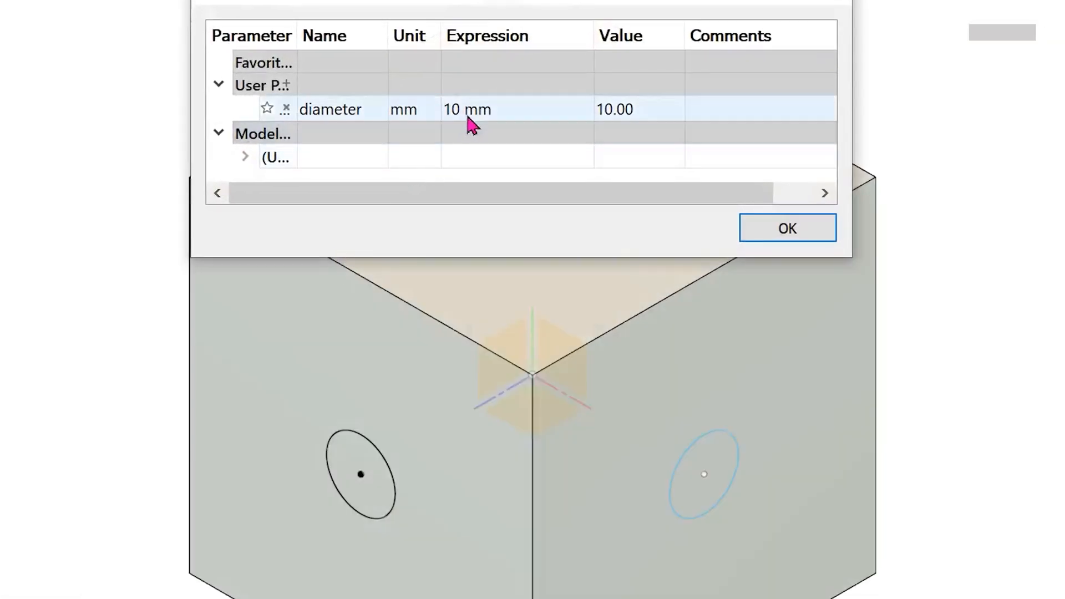
pyautogui.doubleClick(479, 111)
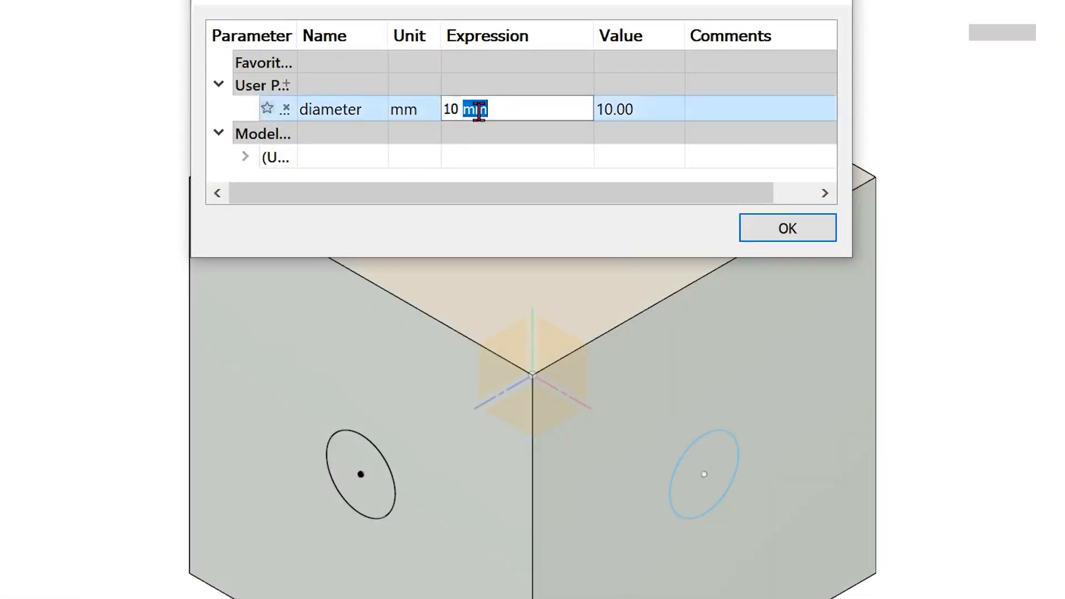
pyautogui.press('BackSpace')
pyautogui.press('BackSpace')
pyautogui.press('BackSpace')
pyautogui.press('BackSpace')
pyautogui.write('40')
pyautogui.press('Return')
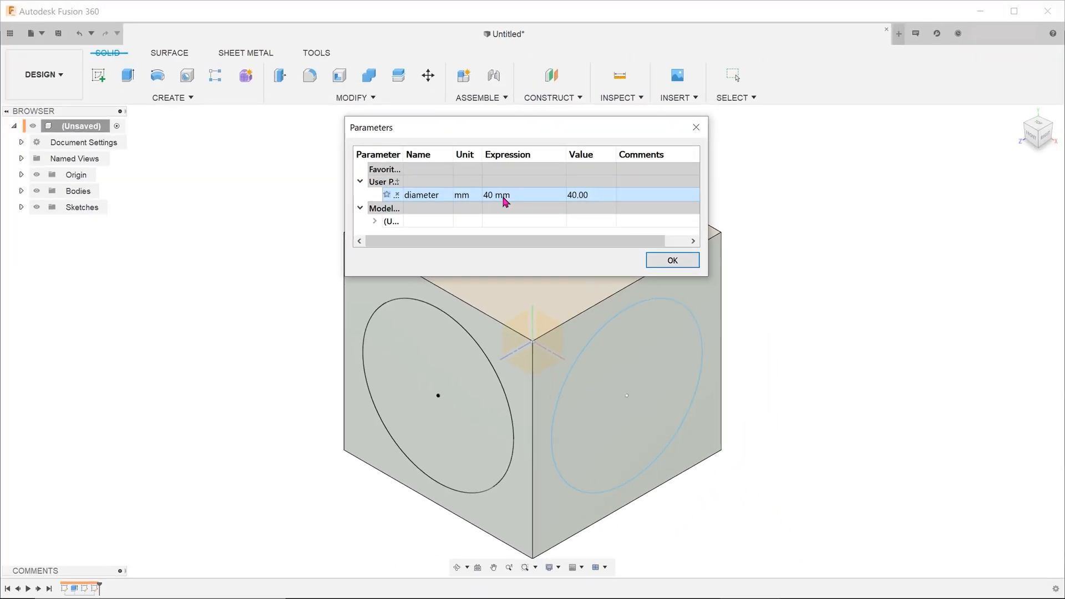
pyautogui.click(673, 261)
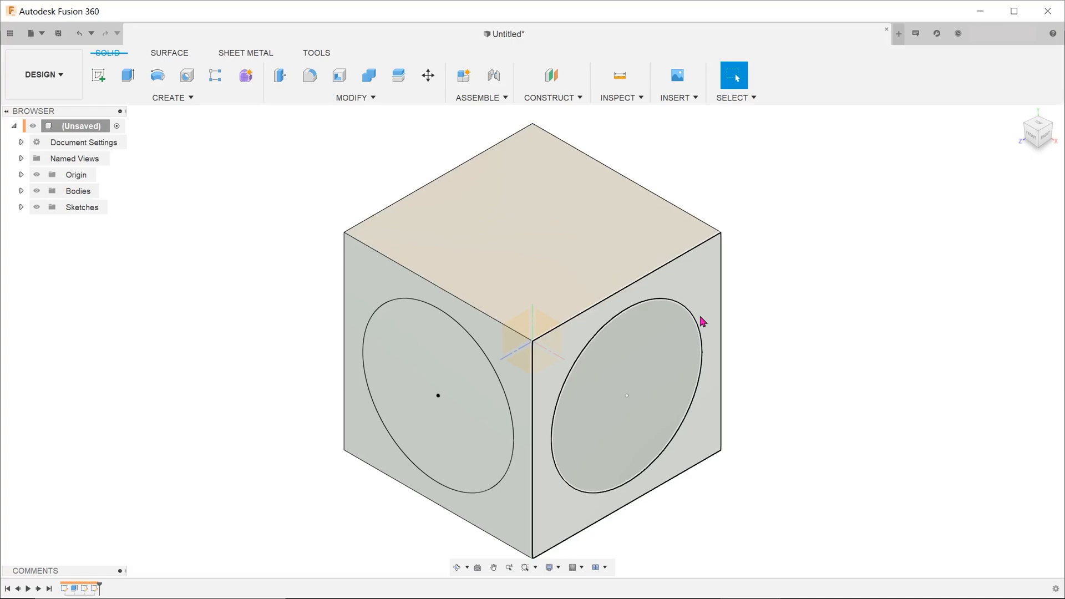
# Reopen the right-face circle's sketch with Edit Sketch to inspect the 40 mm circle
pyautogui.click(701, 322)
pyautogui.rightClick(702, 321)
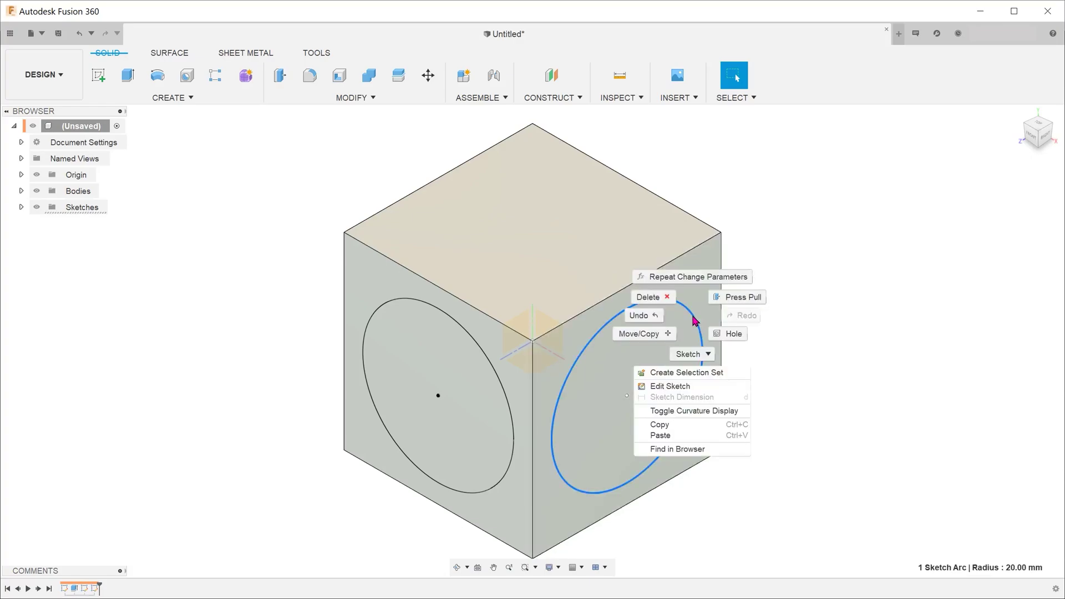
pyautogui.click(690, 383)
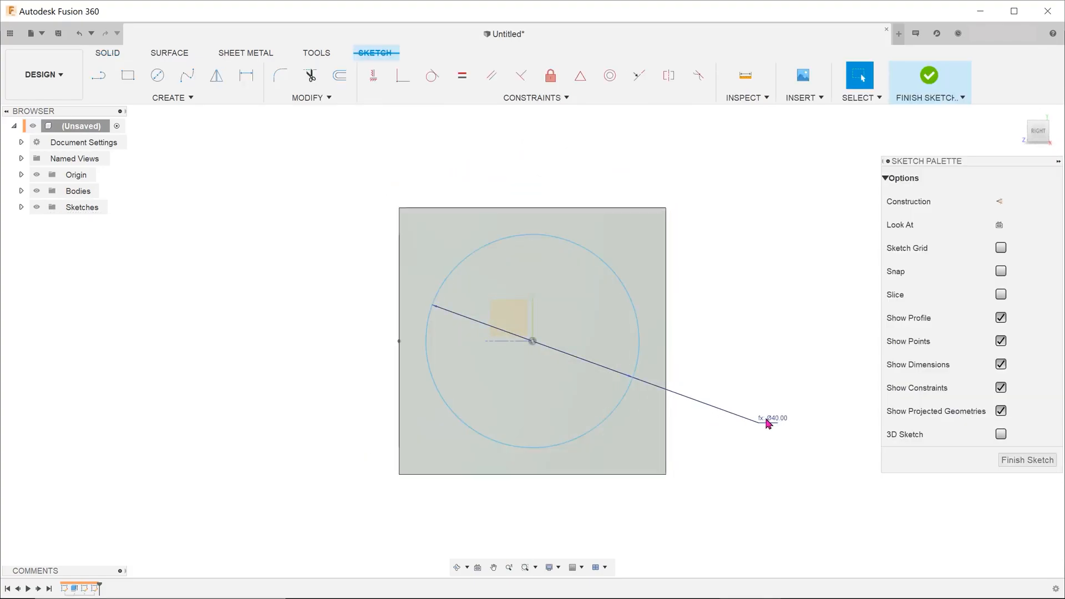
pyautogui.press('d')
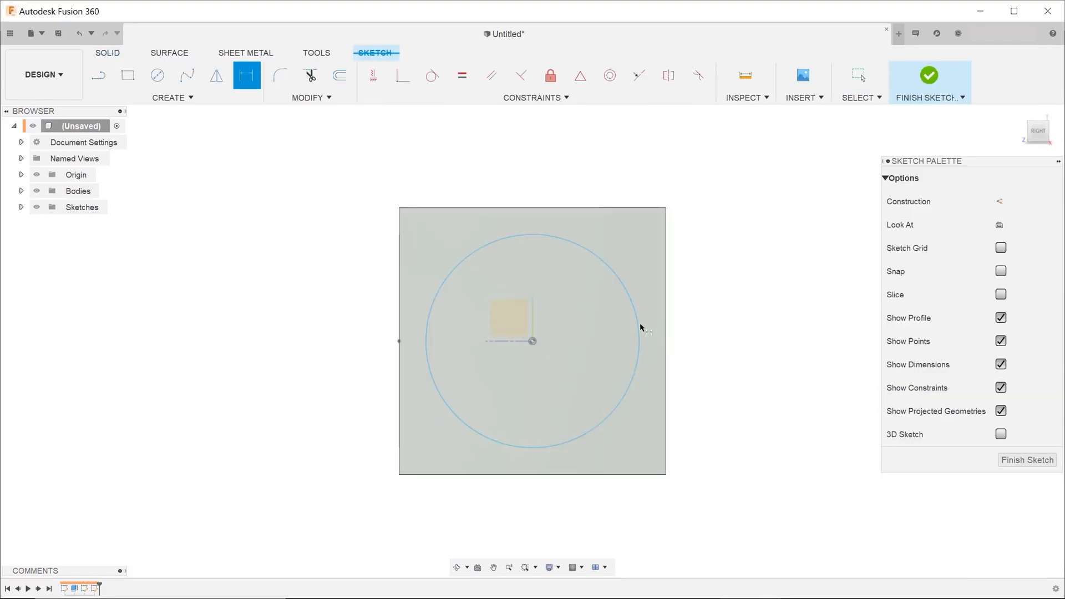